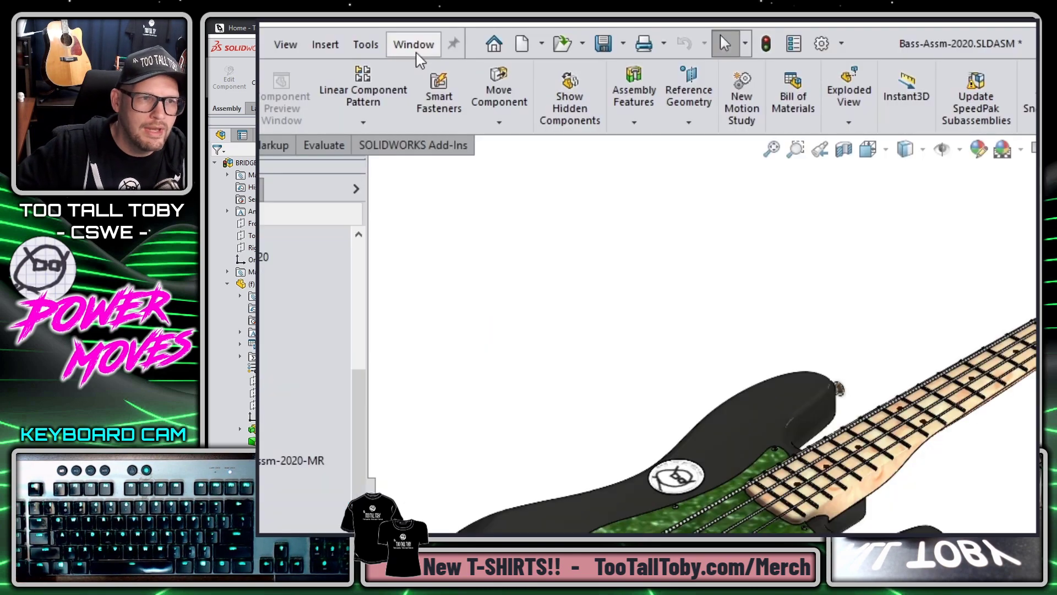
# Show the open documents list twice, dismissing it each time without switching.
pyautogui.click(409, 48)
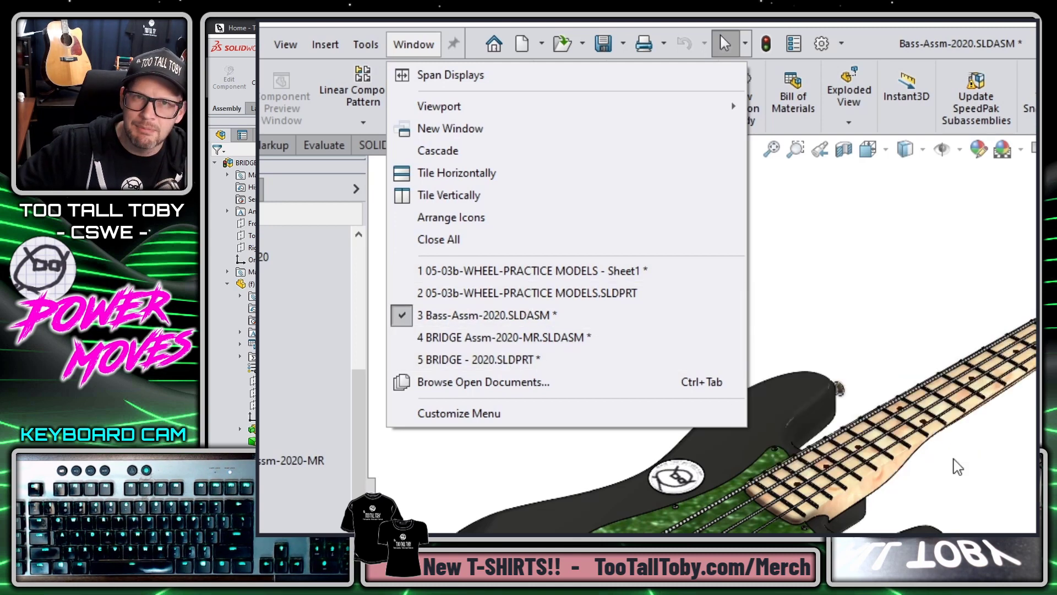
pyautogui.click(1034, 490)
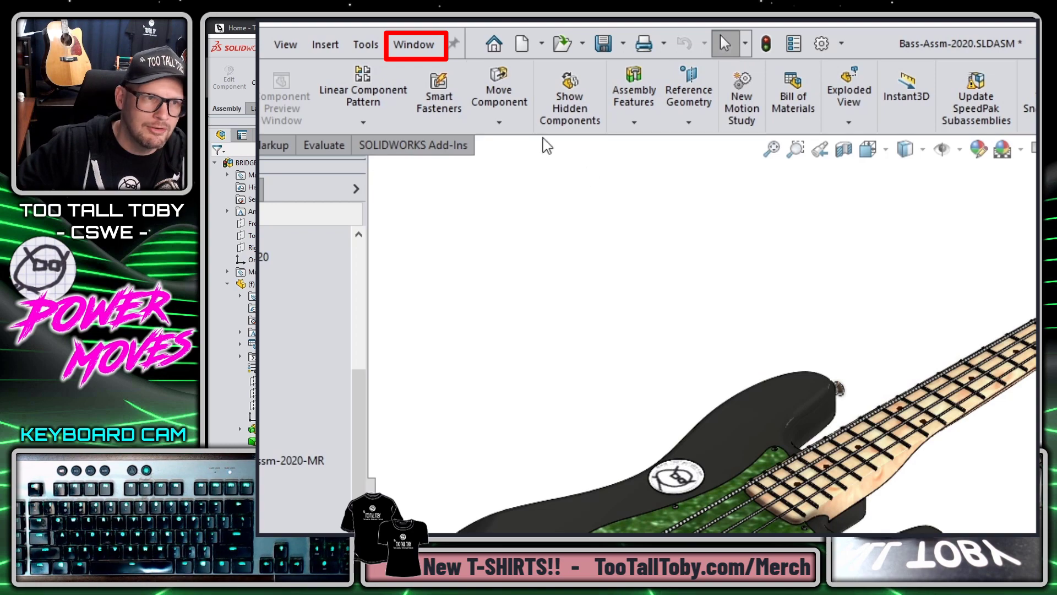
pyautogui.click(414, 44)
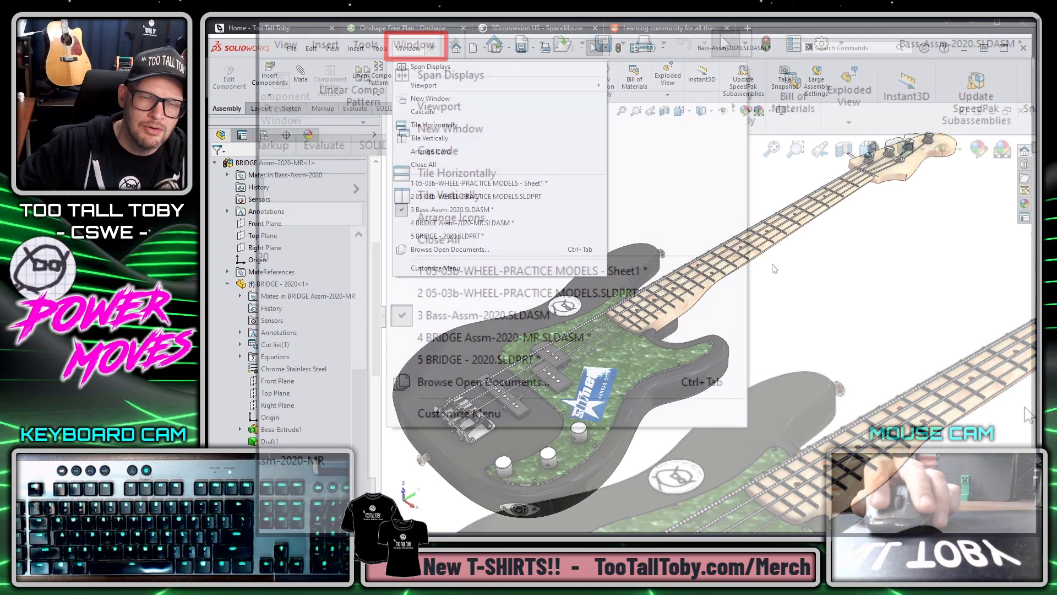
pyautogui.click(782, 272)
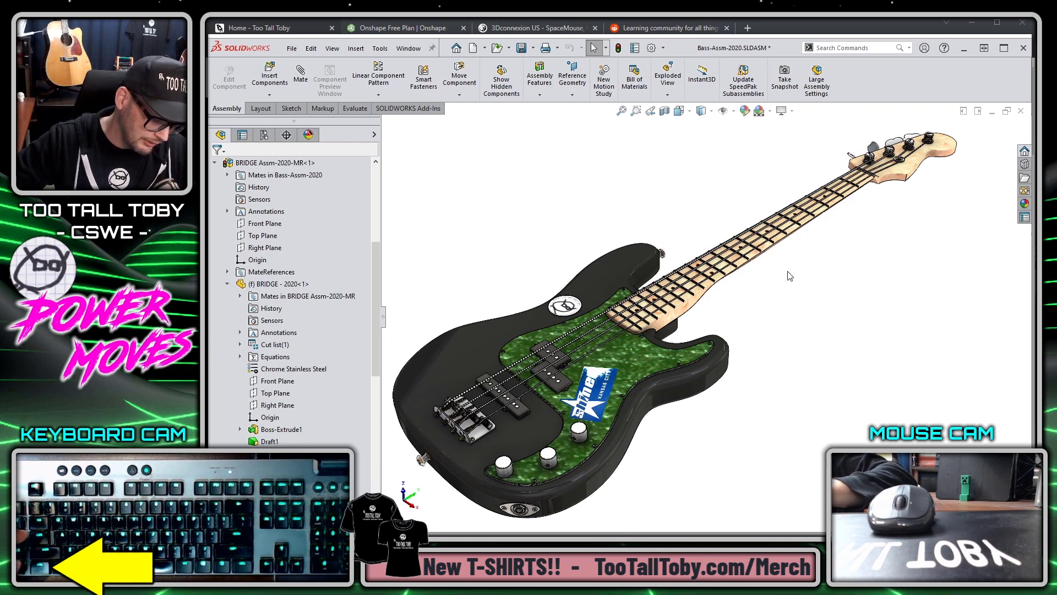
# Ctrl+Tab through the open documents to BRIDGE - 2020.SLDPRT.
pyautogui.hotkey('ctrl', 'Tab')
pyautogui.hotkey('ctrl', 'Tab')
pyautogui.hotkey('ctrl', 'Tab')
pyautogui.hotkey('ctrl', 'Tab')
pyautogui.hotkey('ctrl', 'Tab')
pyautogui.hotkey('ctrl', 'Tab')
pyautogui.hotkey('ctrl', 'Tab')
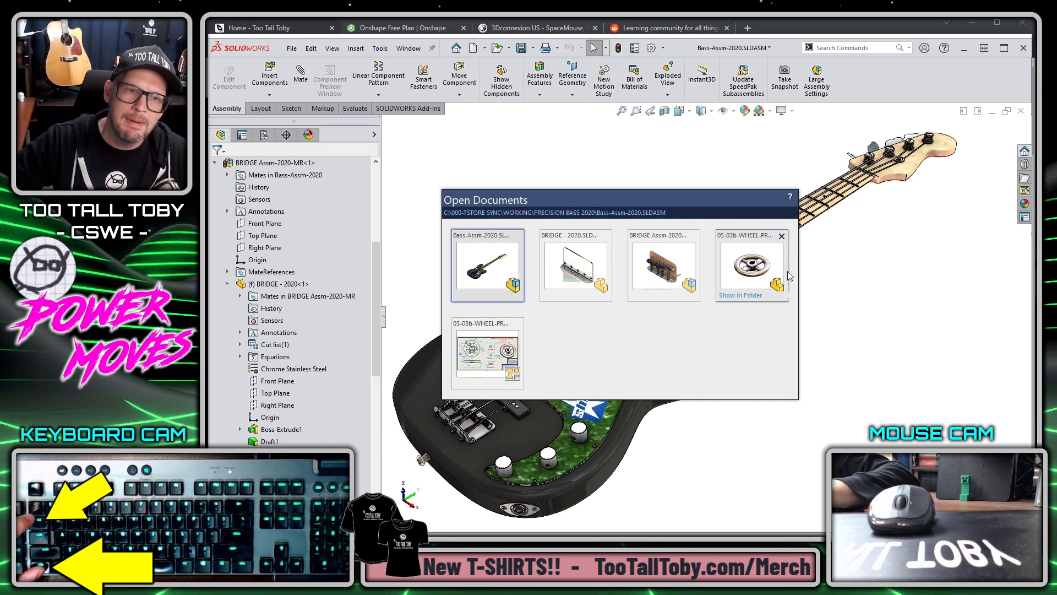
pyautogui.hotkey('ctrl', 'Tab')
pyautogui.hotkey('ctrl', 'Tab')
pyautogui.hotkey('ctrl', 'Tab')
pyautogui.hotkey('ctrl', 'Tab')
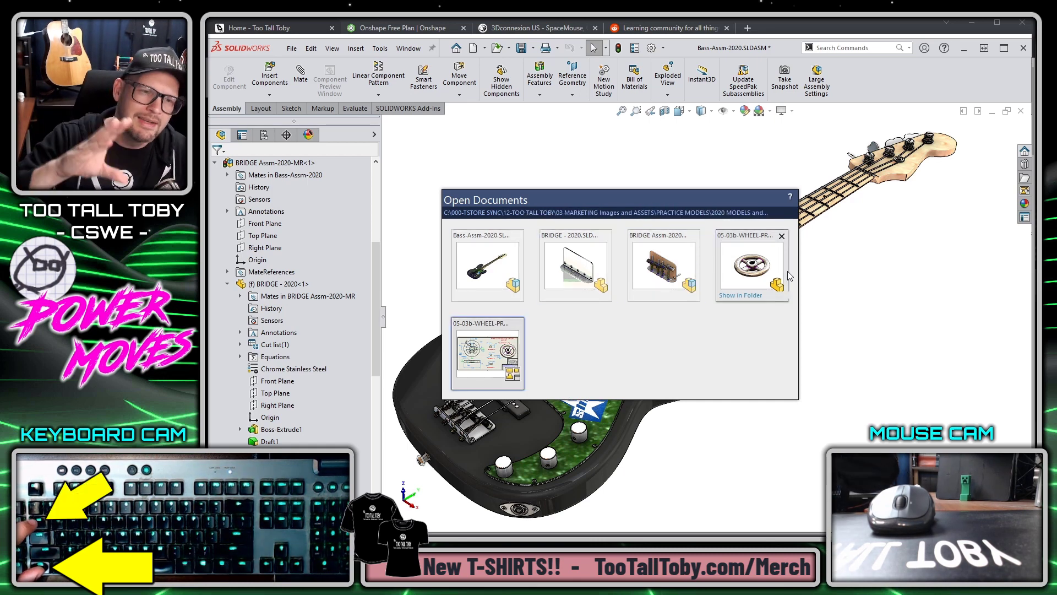
pyautogui.hotkey('ctrl', 'Tab')
pyautogui.hotkey('ctrl', 'Tab')
pyautogui.hotkey('ctrl', 'Tab')
pyautogui.hotkey('ctrl', 'Tab')
pyautogui.hotkey('ctrl', 'Tab')
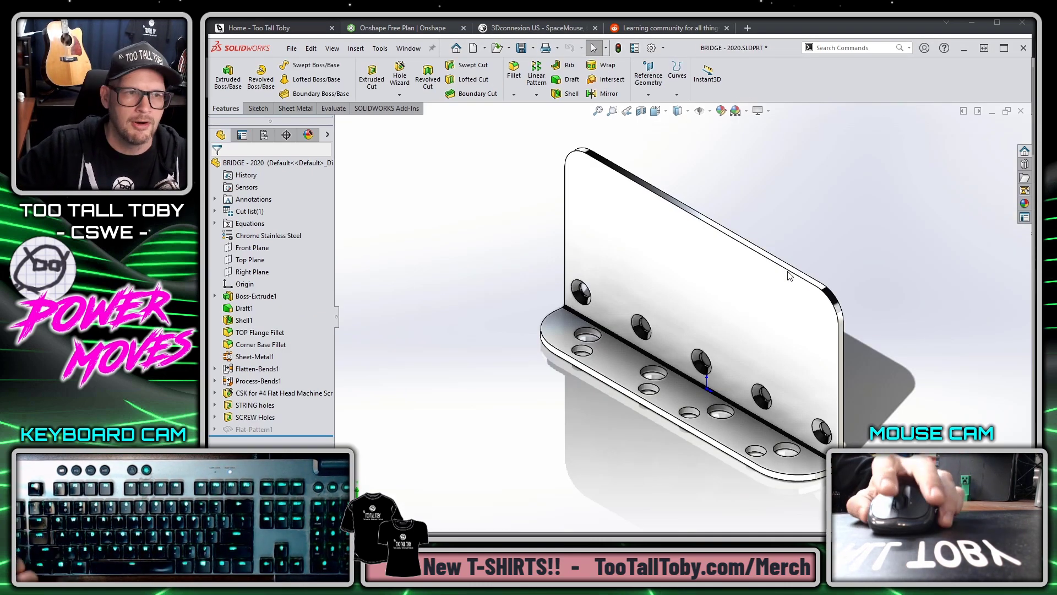
# Make a drawing from the BRIDGE part using the TTT MODEL MONDAY template.
pyautogui.click(293, 49)
pyautogui.click(334, 138)
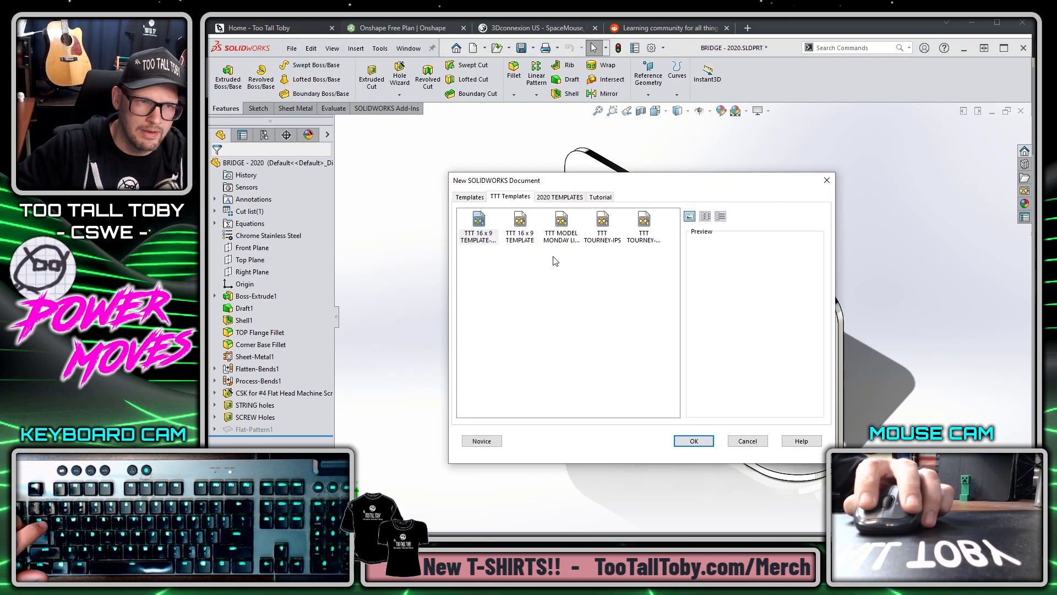
pyautogui.doubleClick(551, 222)
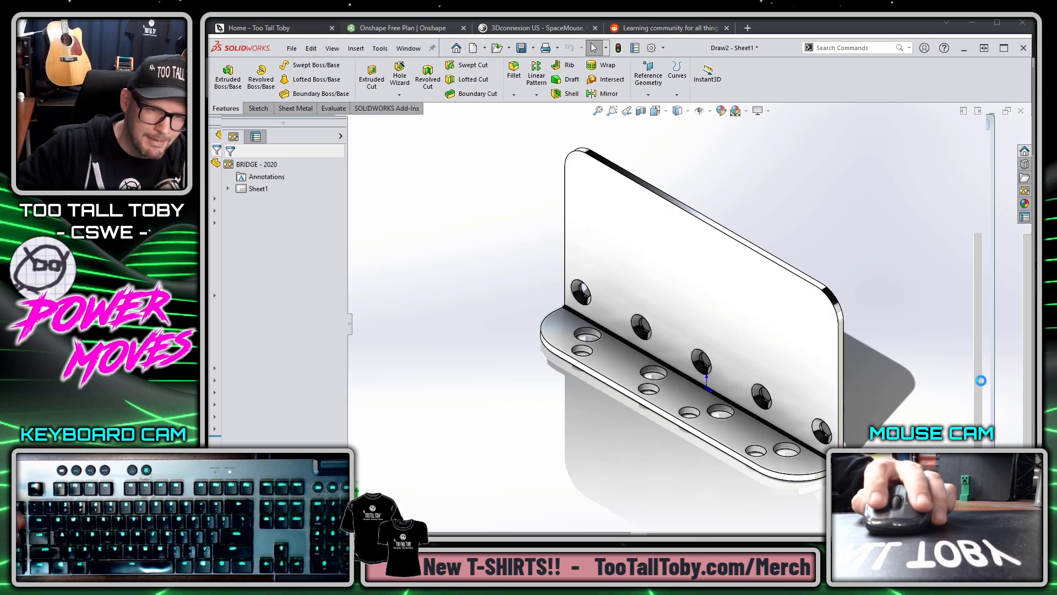
# Place the plate's face view on the sheet's left with a projected side view to its right.
pyautogui.moveTo(899, 318); pyautogui.dragTo(542, 300)
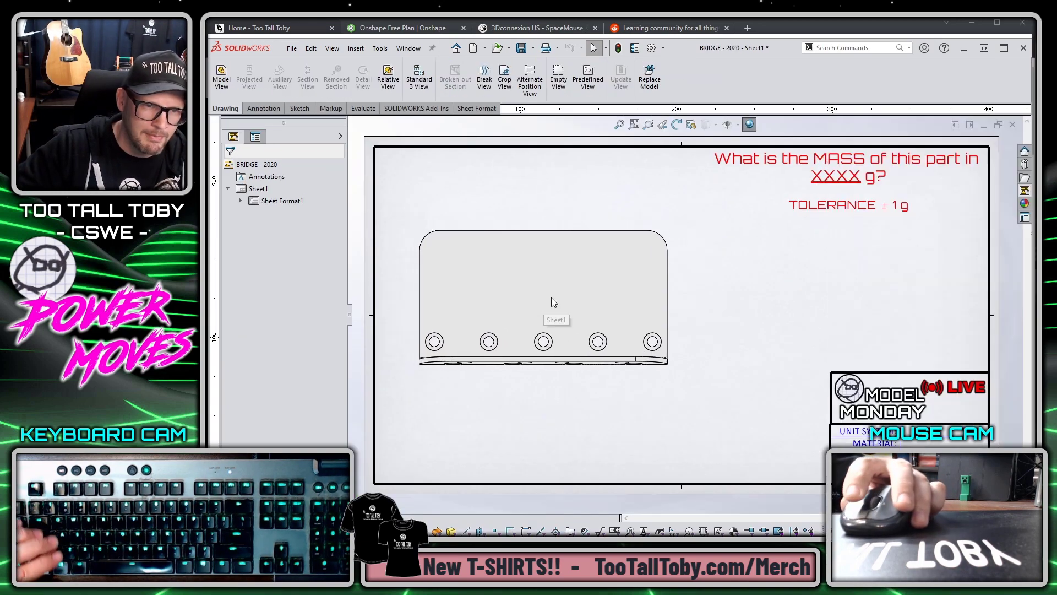
pyautogui.click(747, 302)
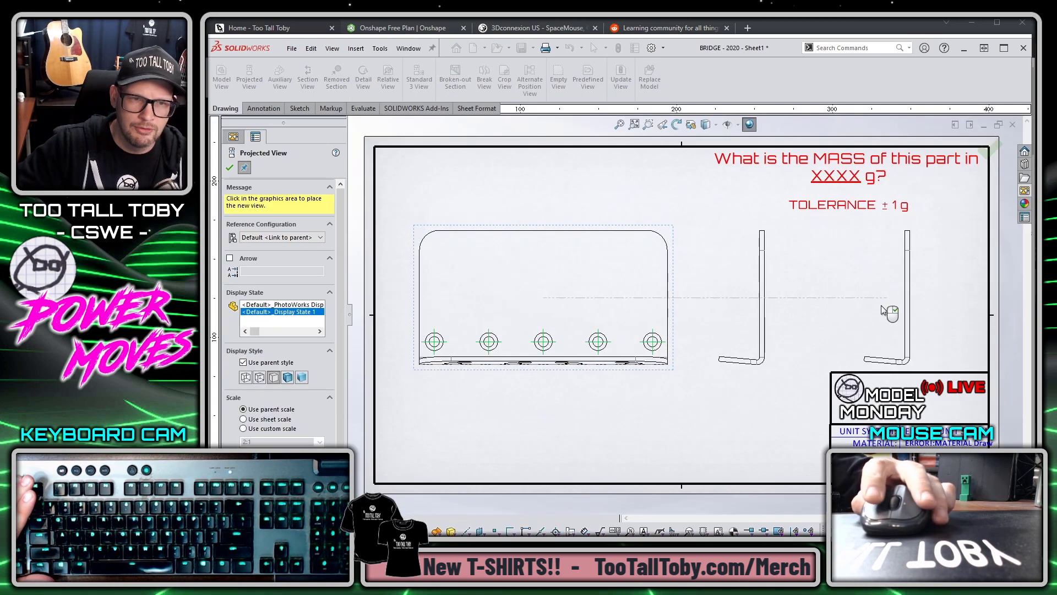
pyautogui.press('Escape')
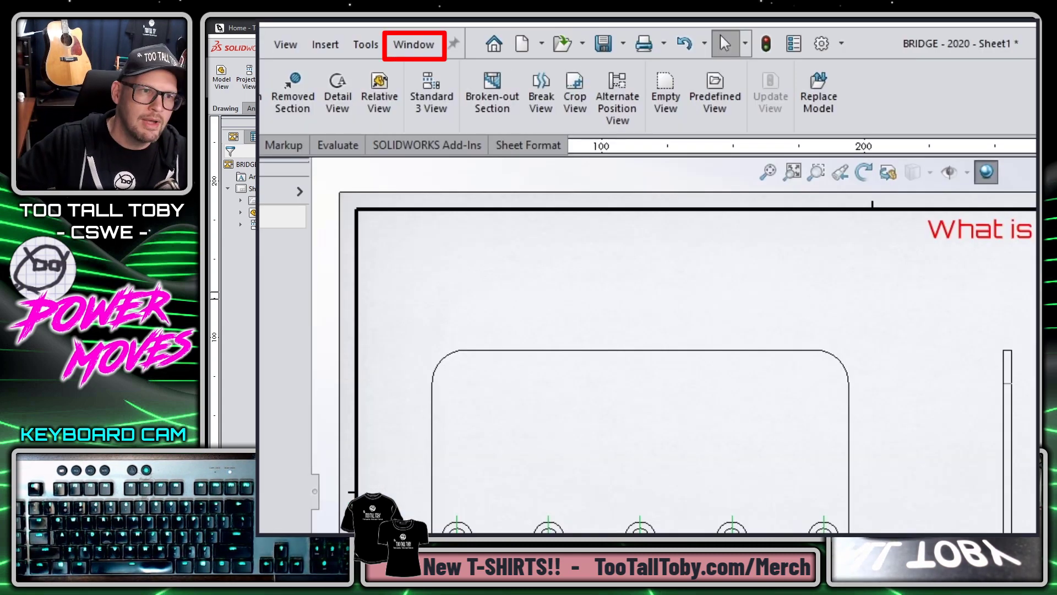
pyautogui.click(412, 49)
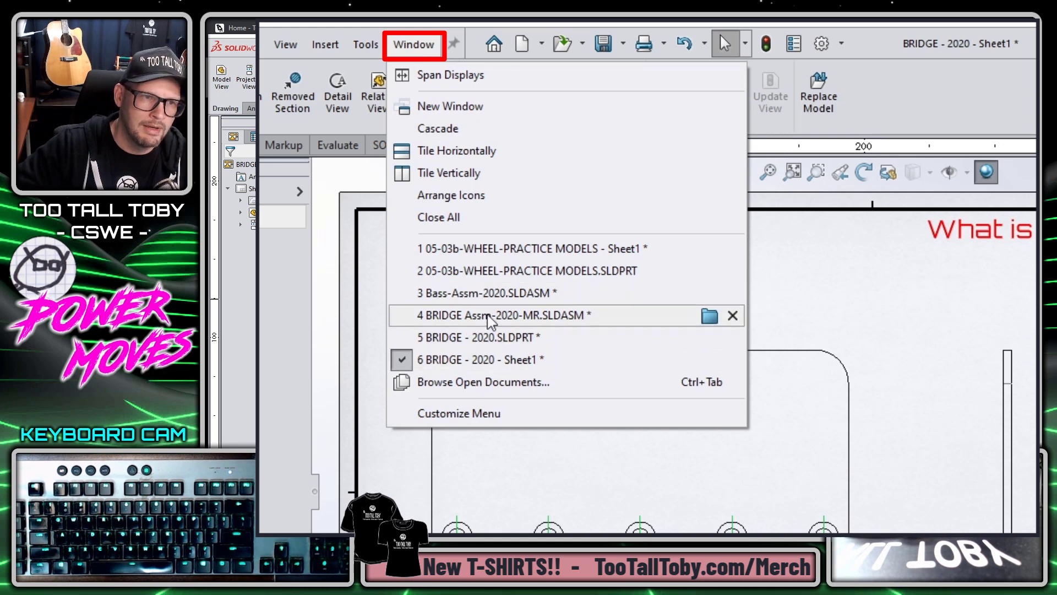
pyautogui.moveTo(466, 300)
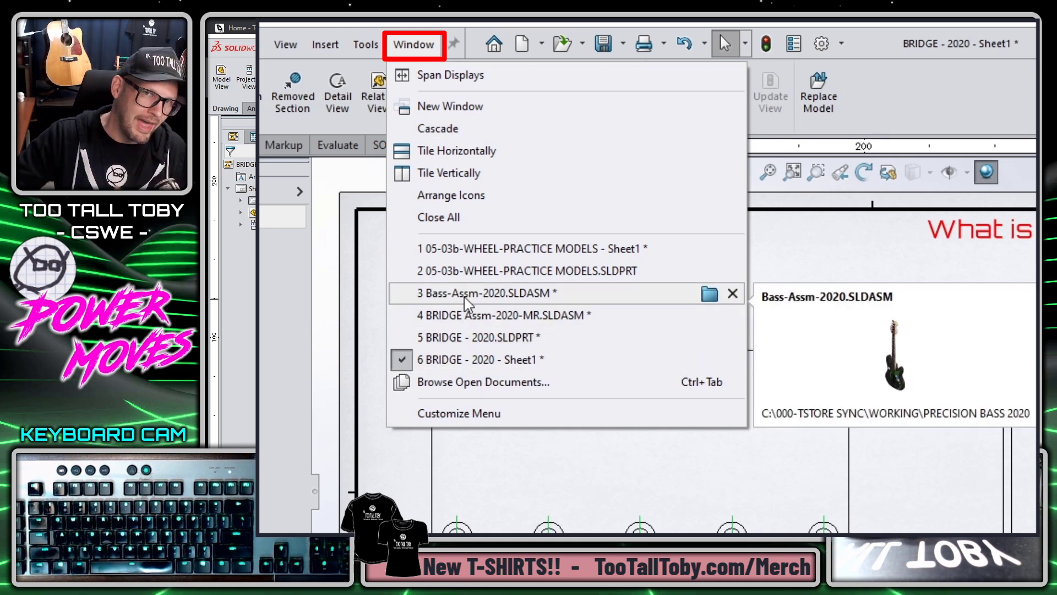
pyautogui.moveTo(466, 319)
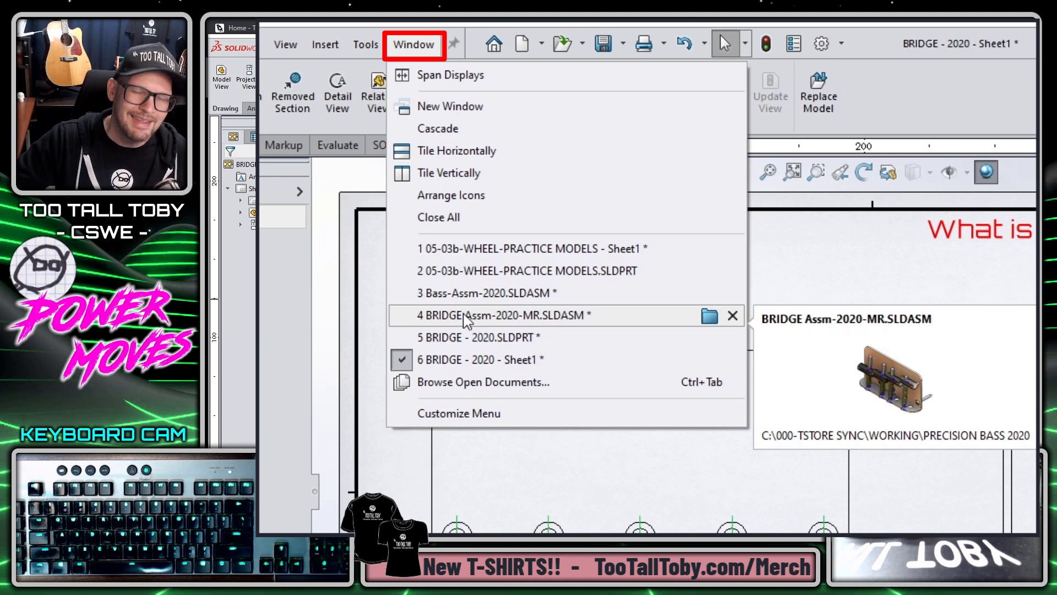
pyautogui.moveTo(465, 341)
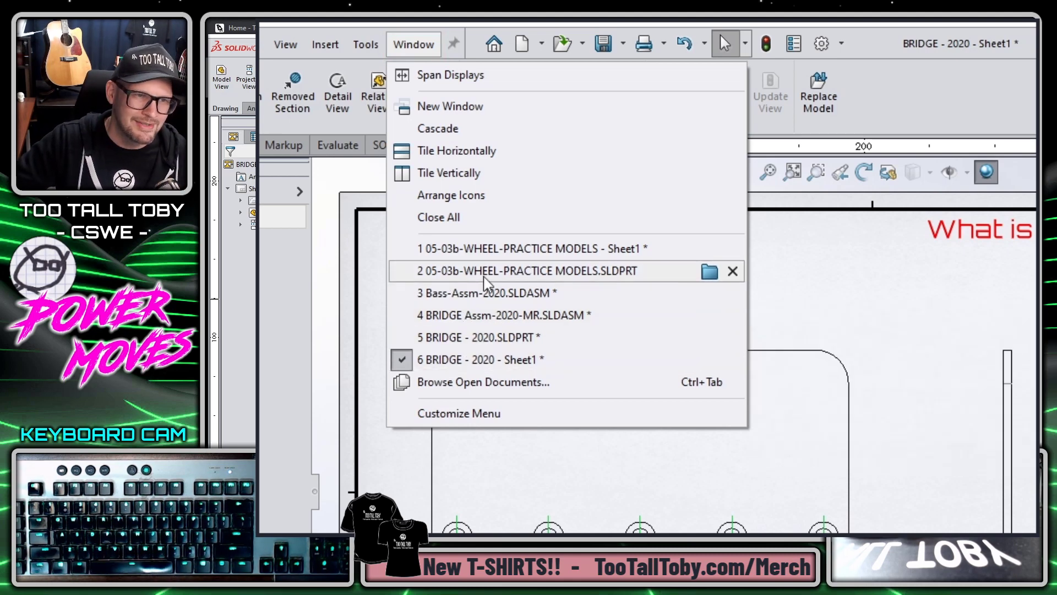
pyautogui.moveTo(510, 257)
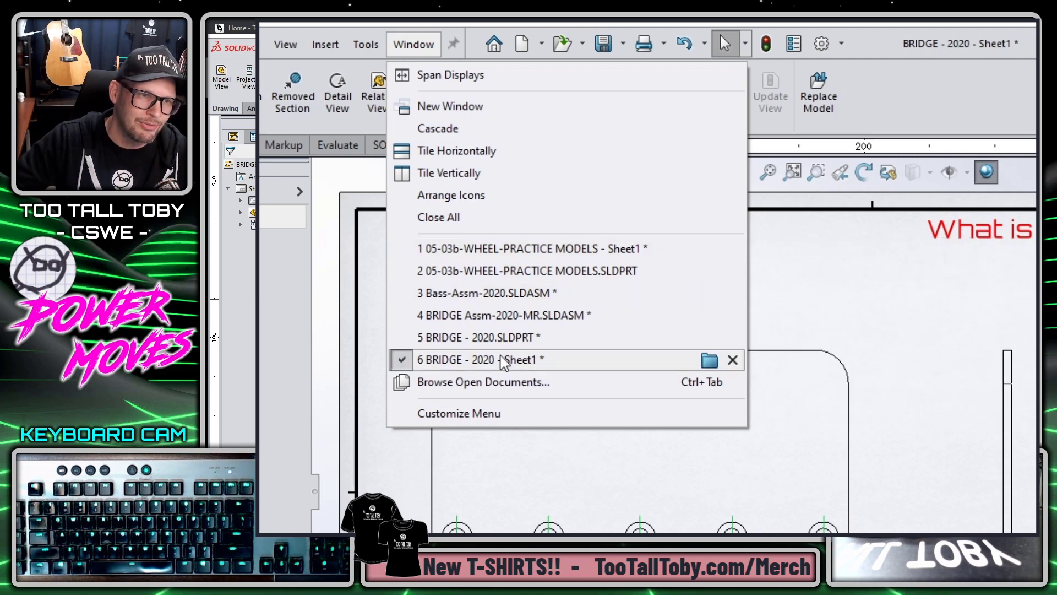
pyautogui.moveTo(533, 298)
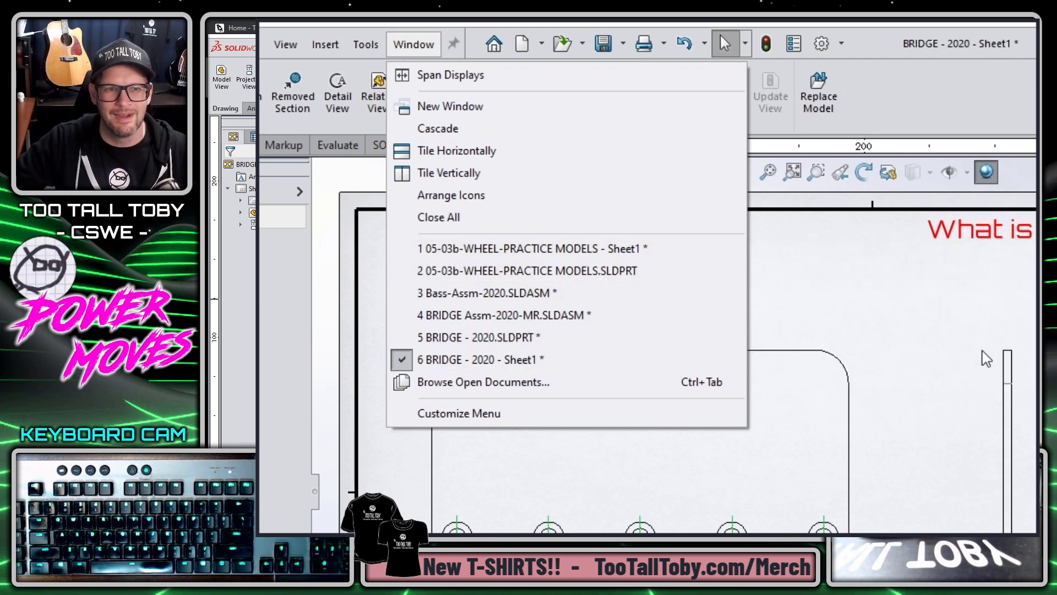
pyautogui.click(940, 305)
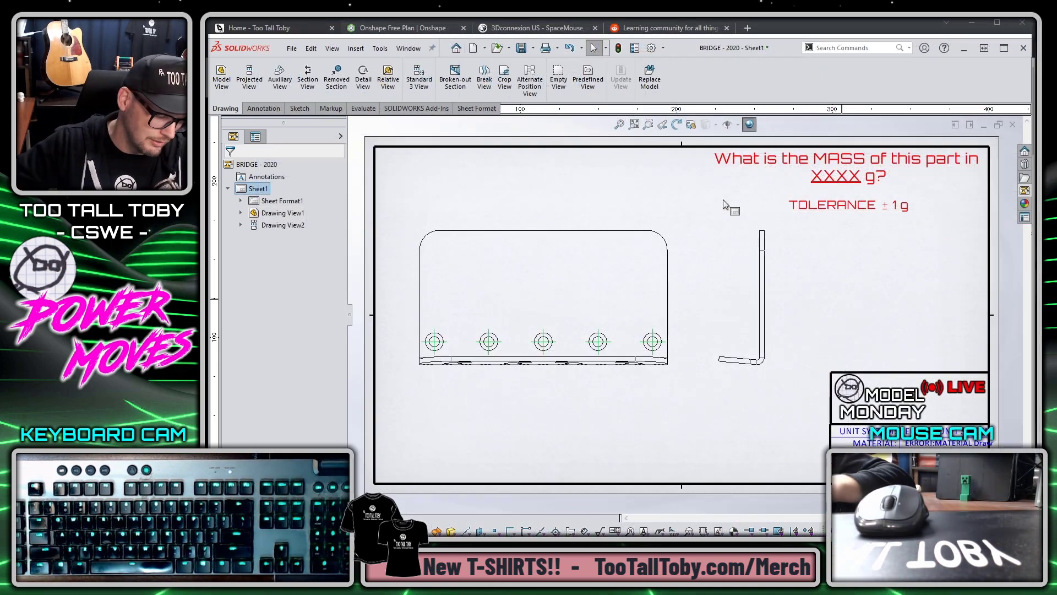
# Ctrl+Tab repeatedly, flipping between the BRIDGE - 2020 part and its drawing sheet.
pyautogui.hotkey('ctrl', 'Tab')
pyautogui.hotkey('ctrl', 'Tab')
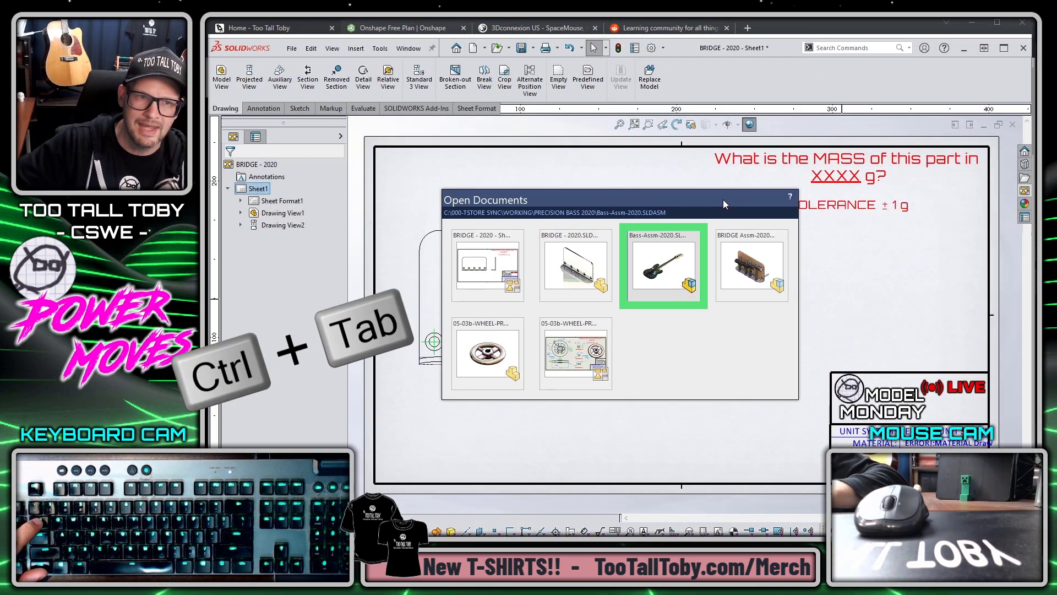
pyautogui.hotkey('ctrl', 'Tab')
pyautogui.hotkey('ctrl', 'Tab')
pyautogui.hotkey('ctrl', 'Tab')
pyautogui.hotkey('ctrl', 'Tab')
pyautogui.hotkey('ctrl', 'Tab')
pyautogui.hotkey('ctrl', 'Tab')
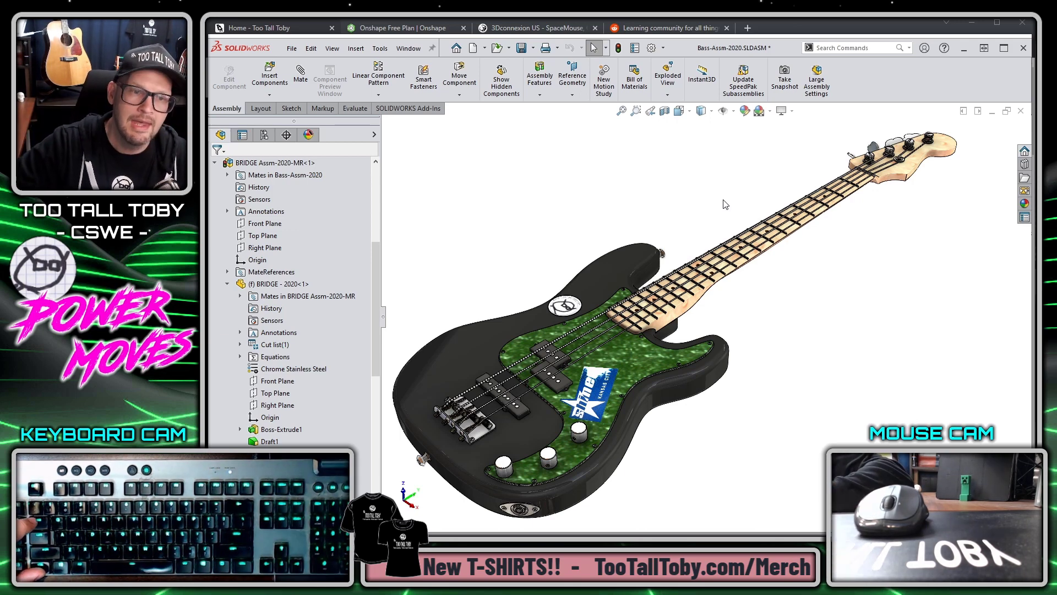
pyautogui.hotkey('ctrl', 'Tab')
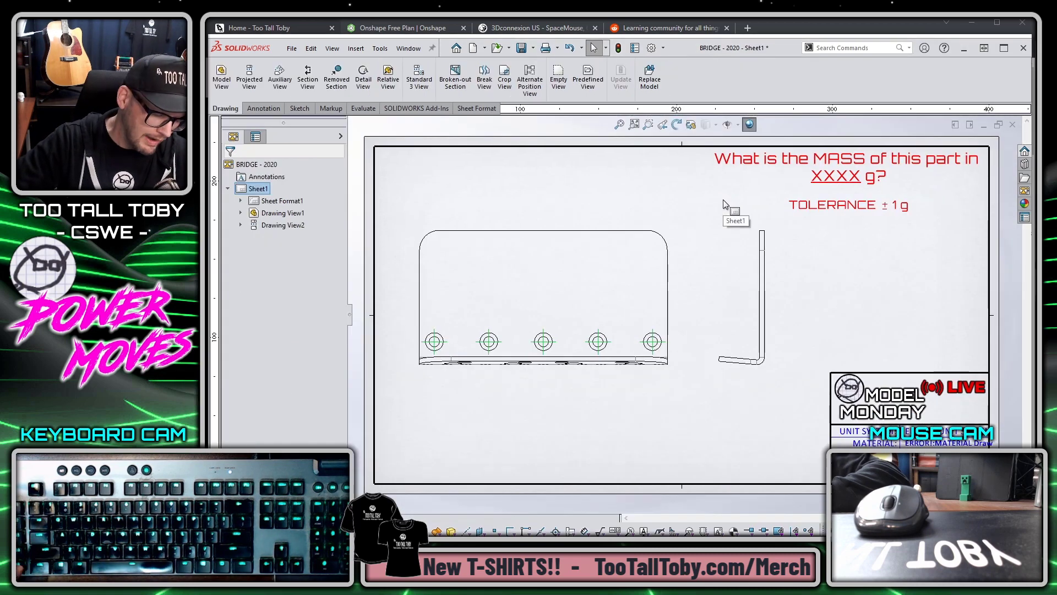
pyautogui.hotkey('ctrl', 'Tab')
pyautogui.hotkey('ctrl', 'Tab')
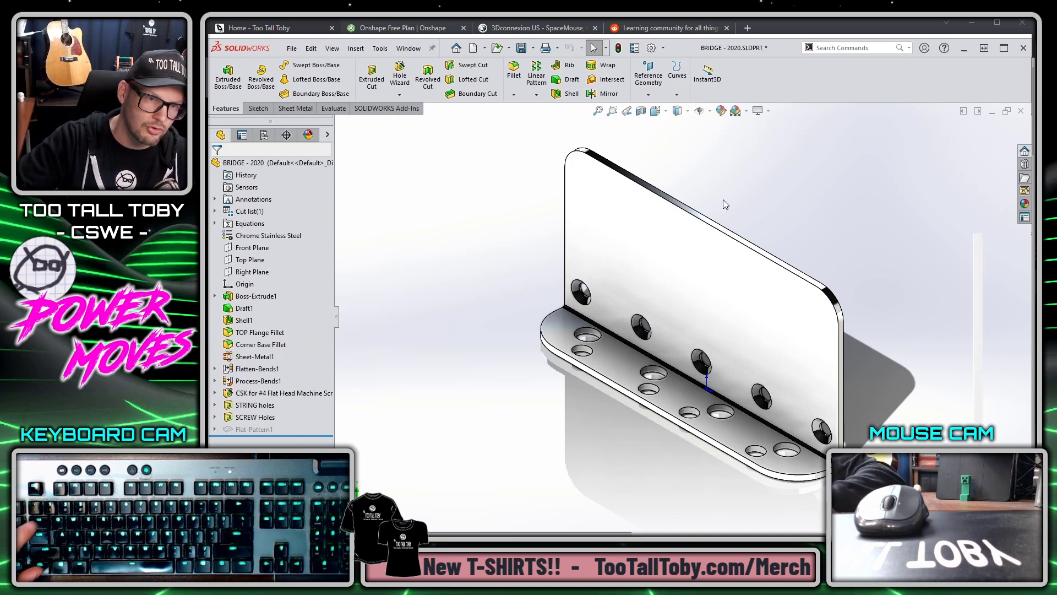
pyautogui.hotkey('ctrl', 'Tab')
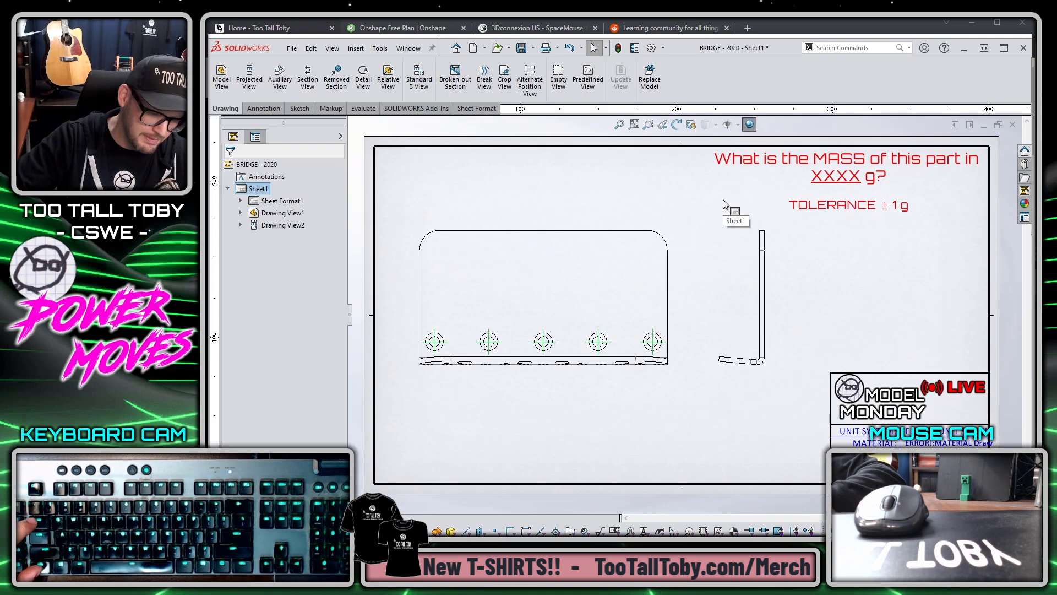
pyautogui.hotkey('ctrl', 'Tab')
pyautogui.hotkey('ctrl', 'Tab')
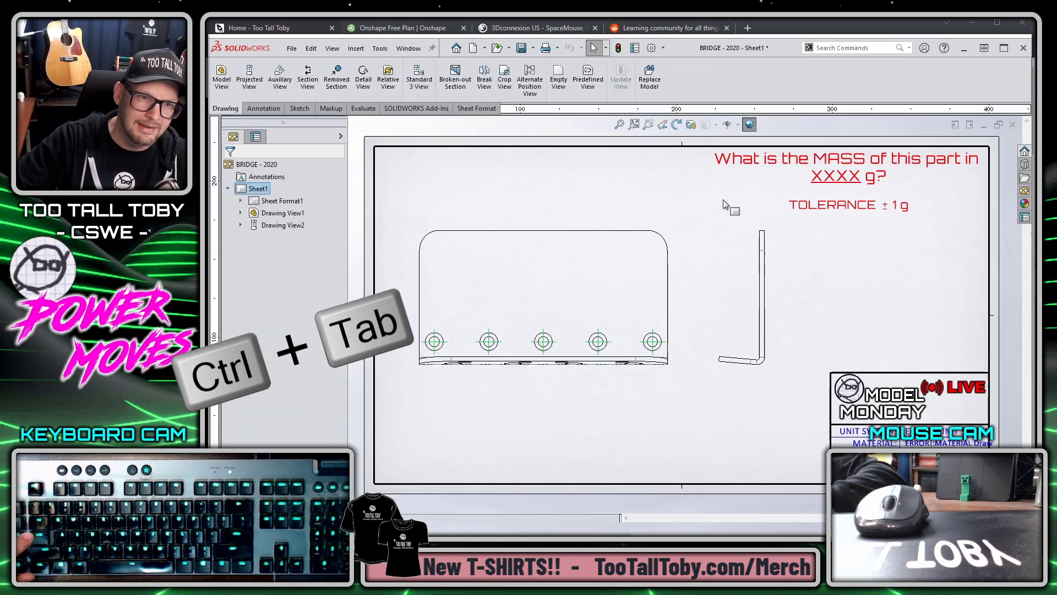
pyautogui.hotkey('ctrl', 'Tab')
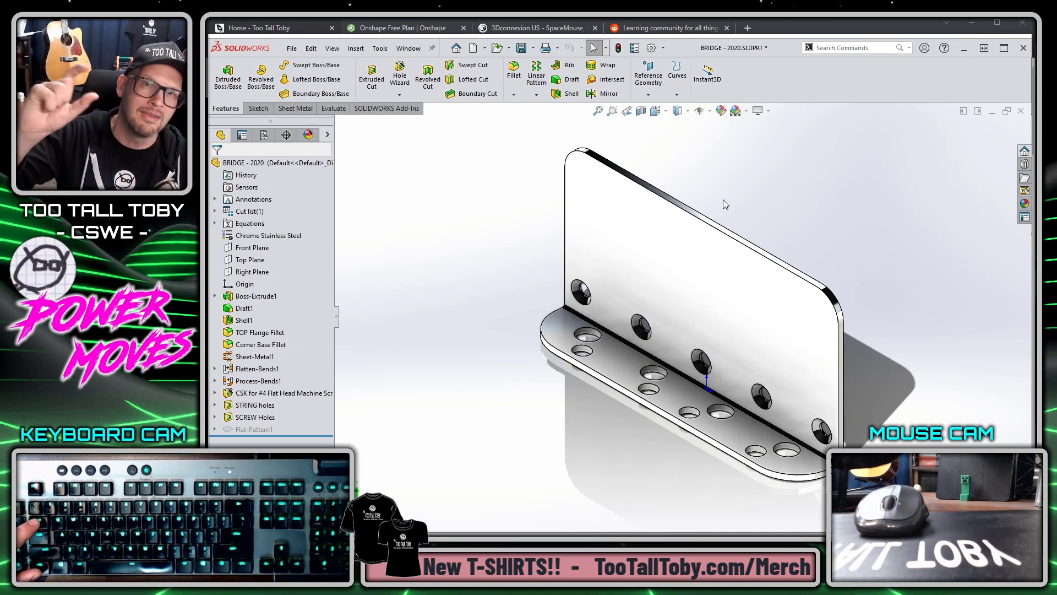
pyautogui.hotkey('ctrl', 'Tab')
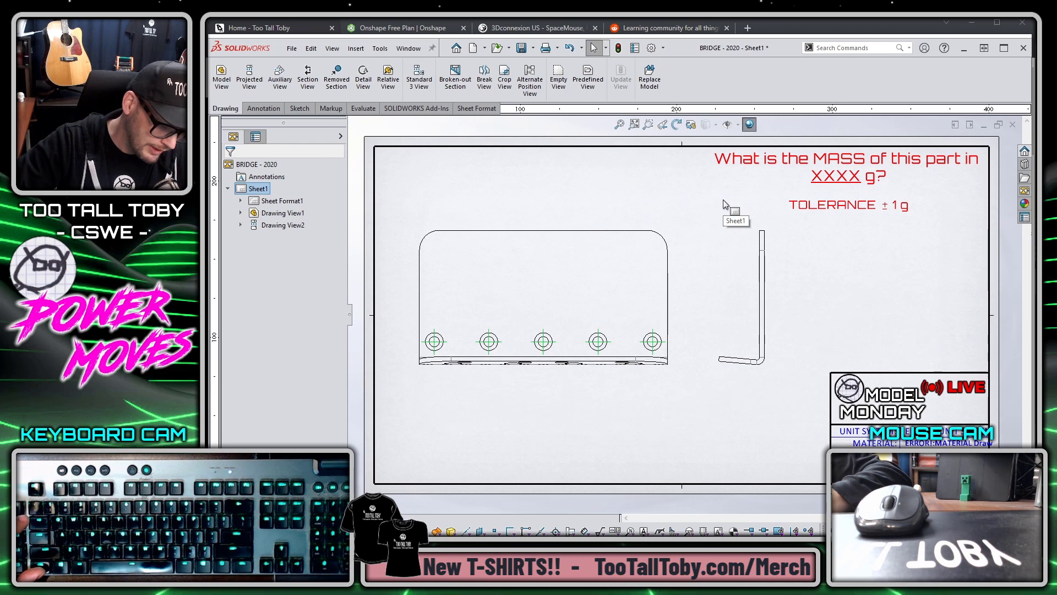
pyautogui.hotkey('ctrl', 'Tab')
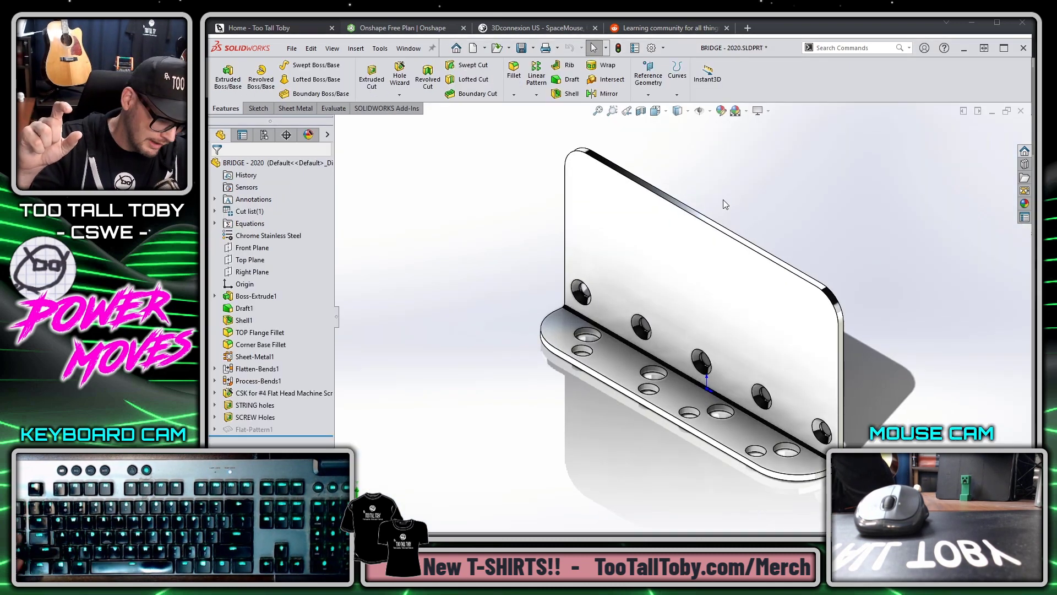
pyautogui.hotkey('ctrl', 'Tab')
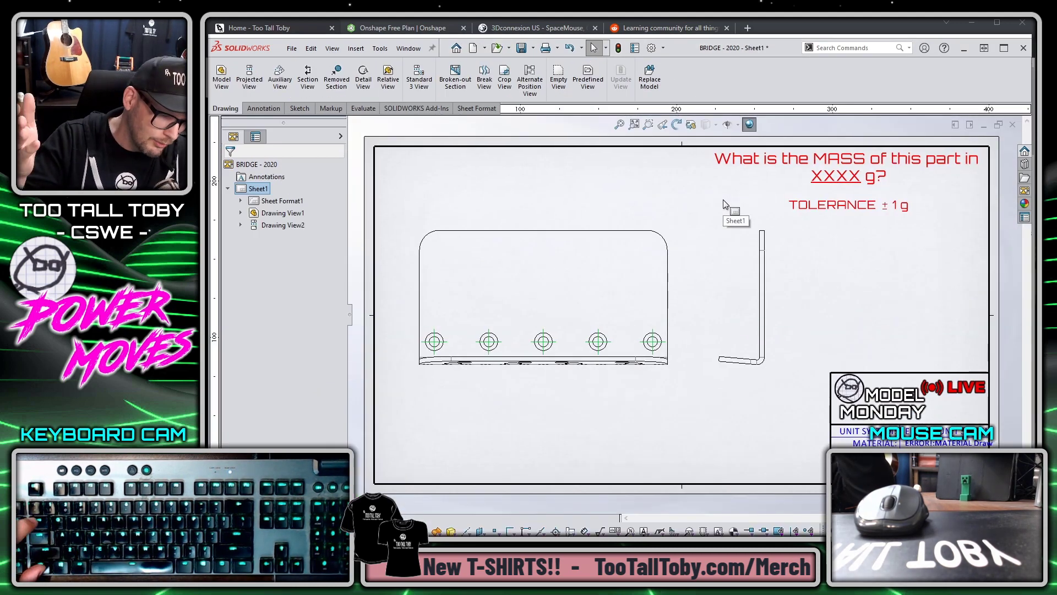
pyautogui.hotkey('ctrl', 'Tab')
pyautogui.hotkey('ctrl', 'Tab')
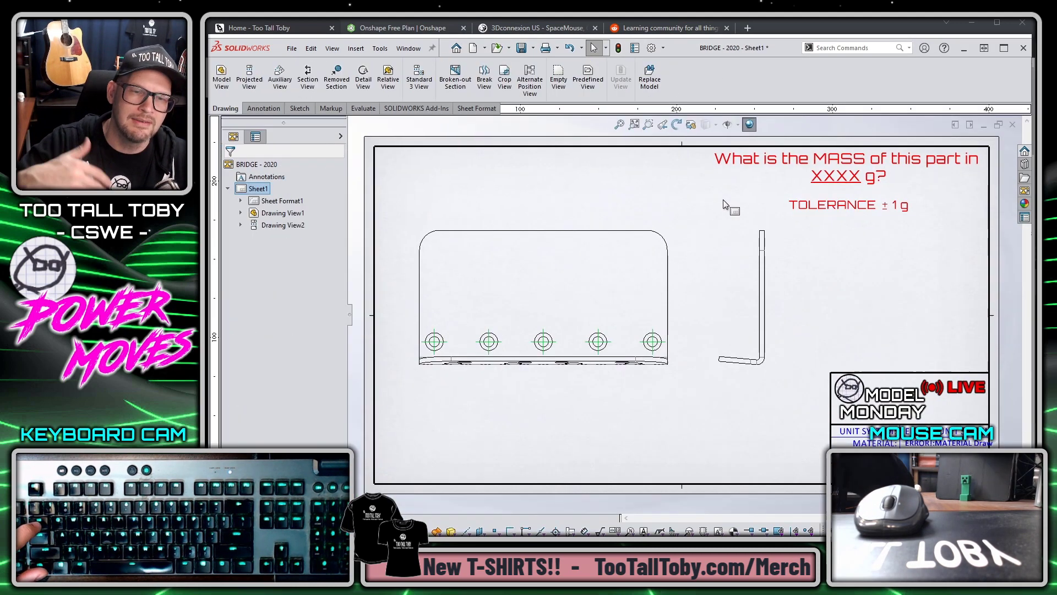
pyautogui.hotkey('ctrl', 'Tab')
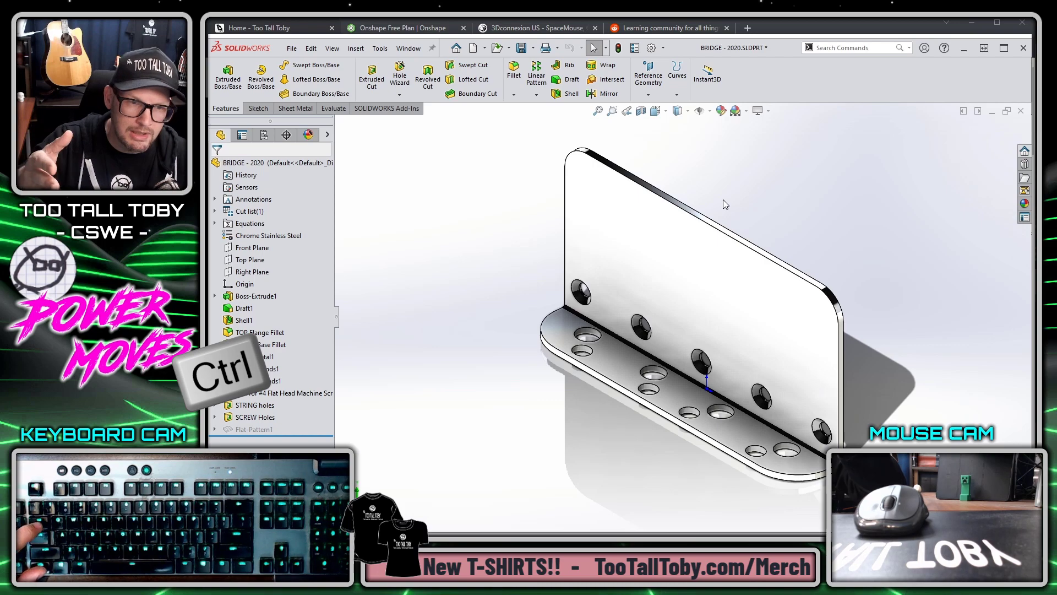
# Cycle to the bridge assembly and Bass-Assm-2020, then Alt+Tab to Chrome.
pyautogui.hotkey('ctrl', 'Tab')
pyautogui.hotkey('ctrl', 'Tab')
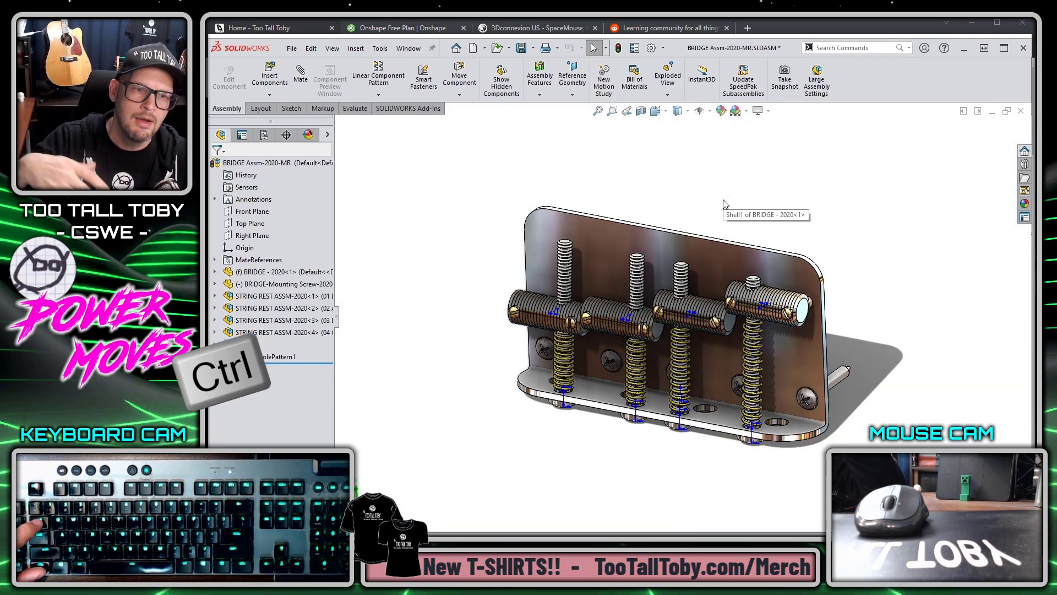
pyautogui.hotkey('ctrl', 'Tab')
pyautogui.hotkey('ctrl', 'Tab')
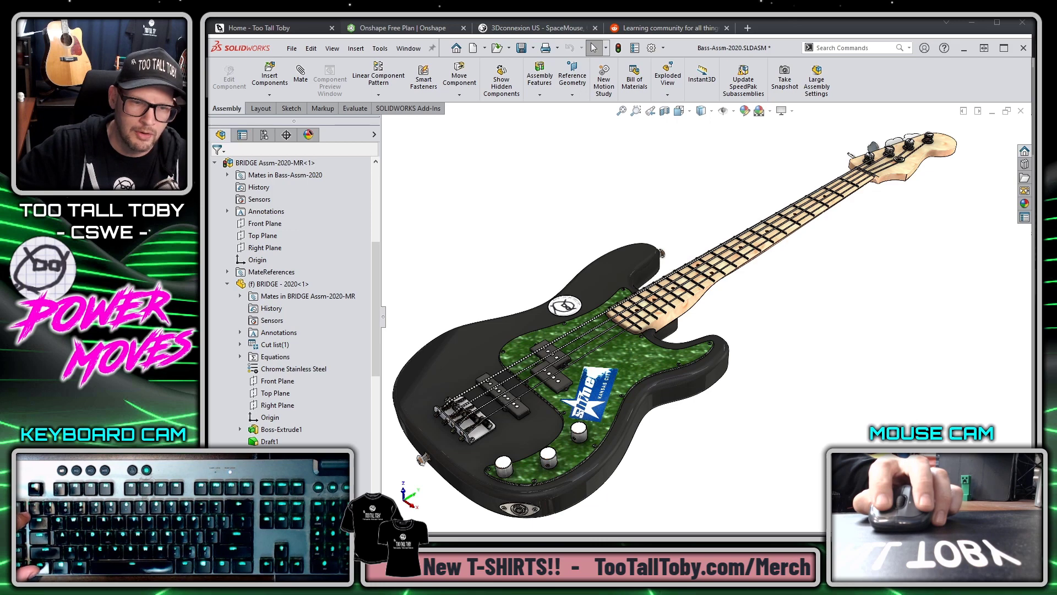
pyautogui.hotkey('alt', 'Tab')
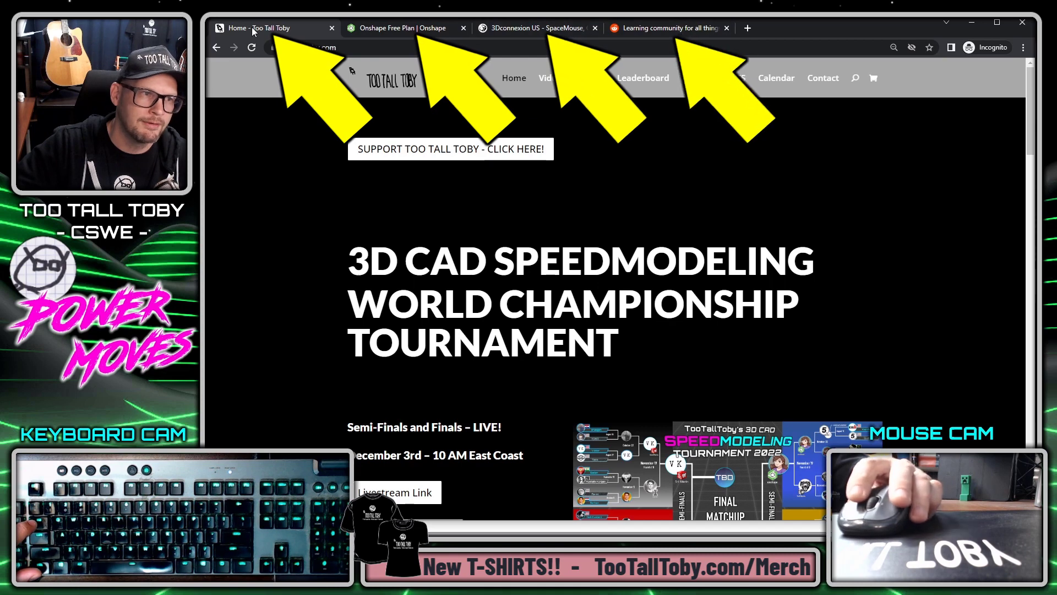
# Cycle Chrome tabs through Onshape, 3Dconnexion and r/SolidWorks back to tootalltoby.com, then go to PowerPoint.
pyautogui.hotkey('ctrl', 'Tab')
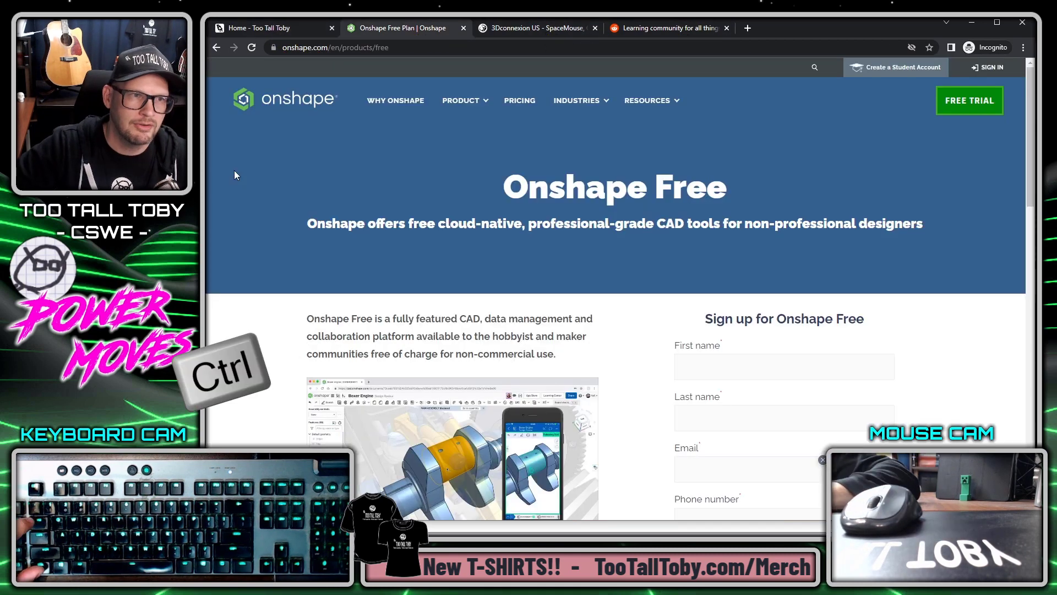
pyautogui.hotkey('ctrl', 'Tab')
pyautogui.hotkey('ctrl', 'Tab')
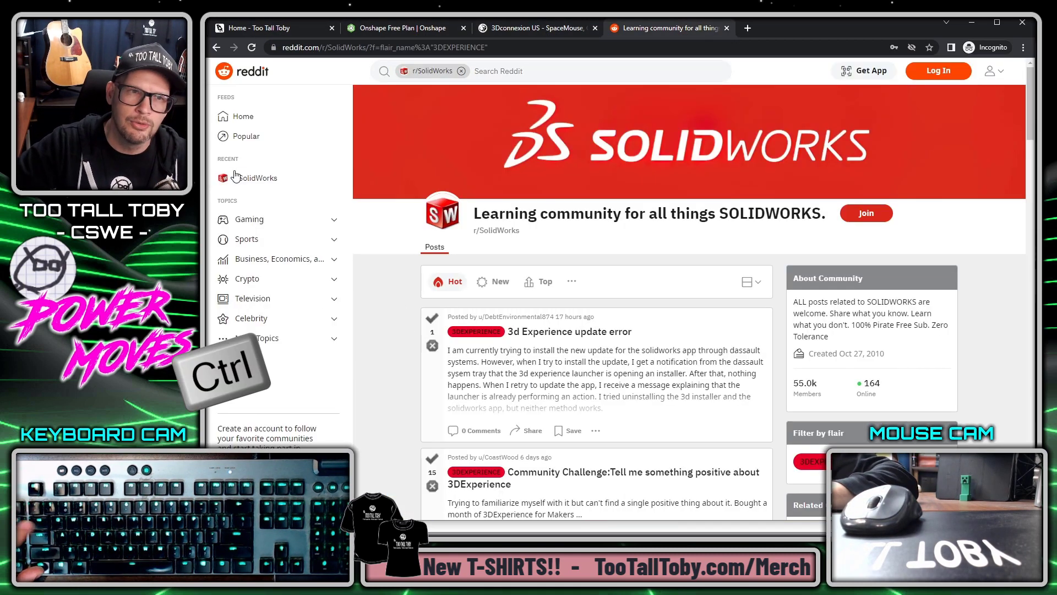
pyautogui.hotkey('ctrl', 'Tab')
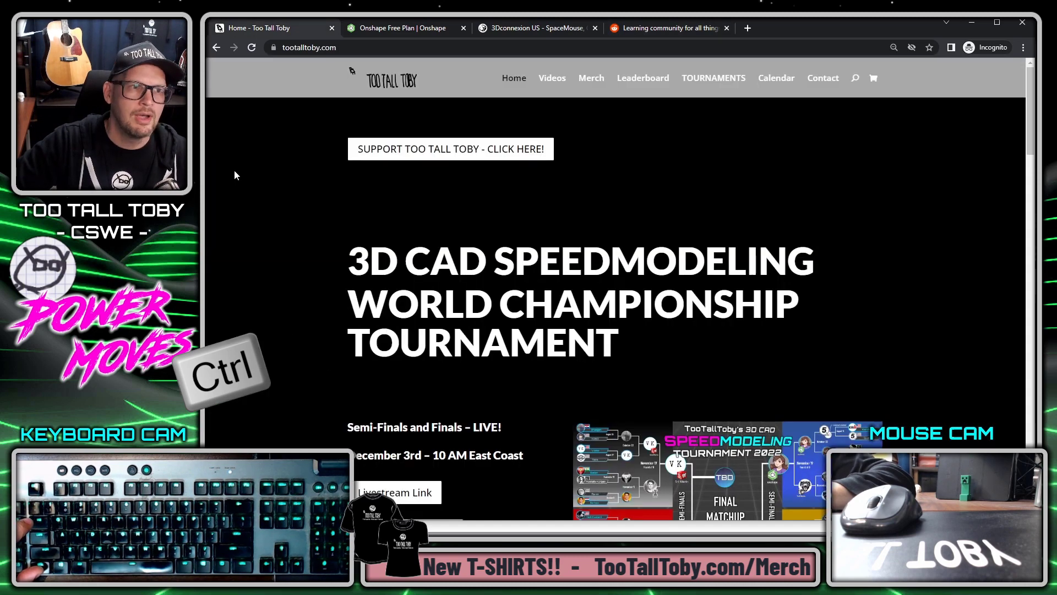
pyautogui.hotkey('ctrl', 'Tab')
pyautogui.hotkey('ctrl', 'Tab')
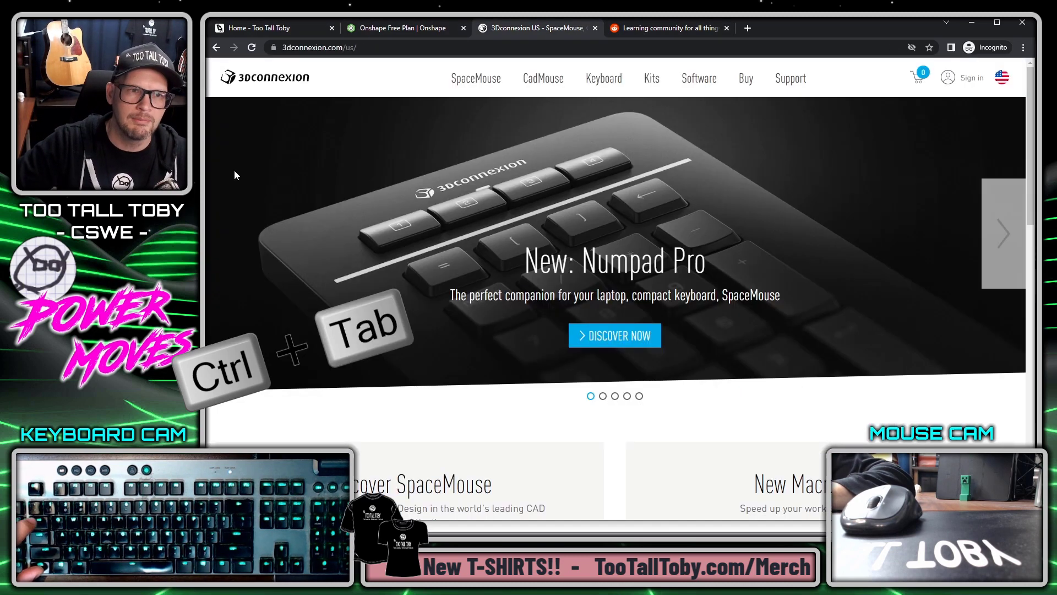
pyautogui.hotkey('ctrl', 'Tab')
pyautogui.hotkey('ctrl', 'Tab')
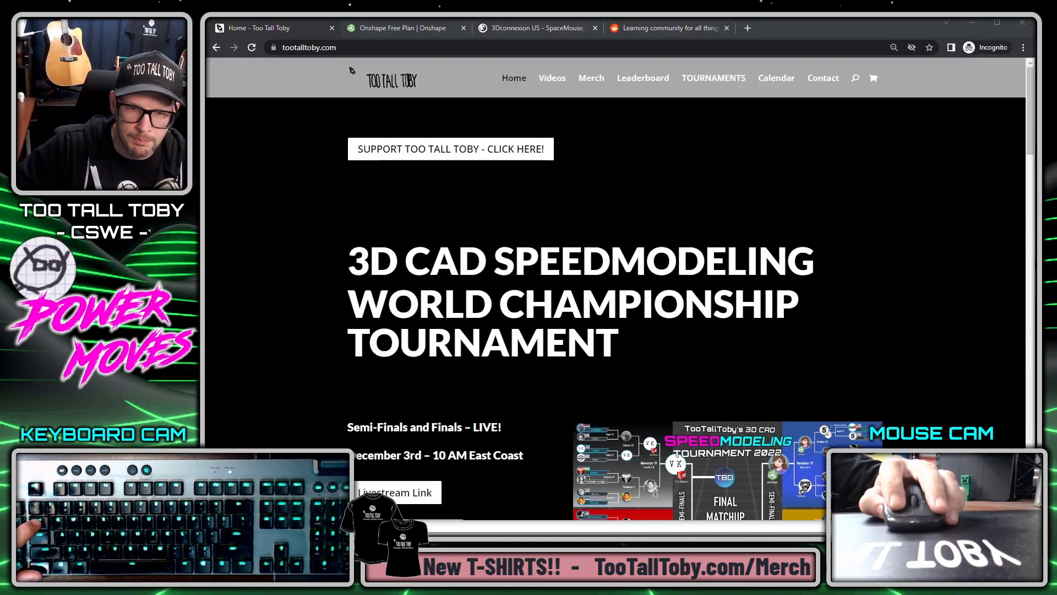
pyautogui.hotkey('alt', 'Tab')
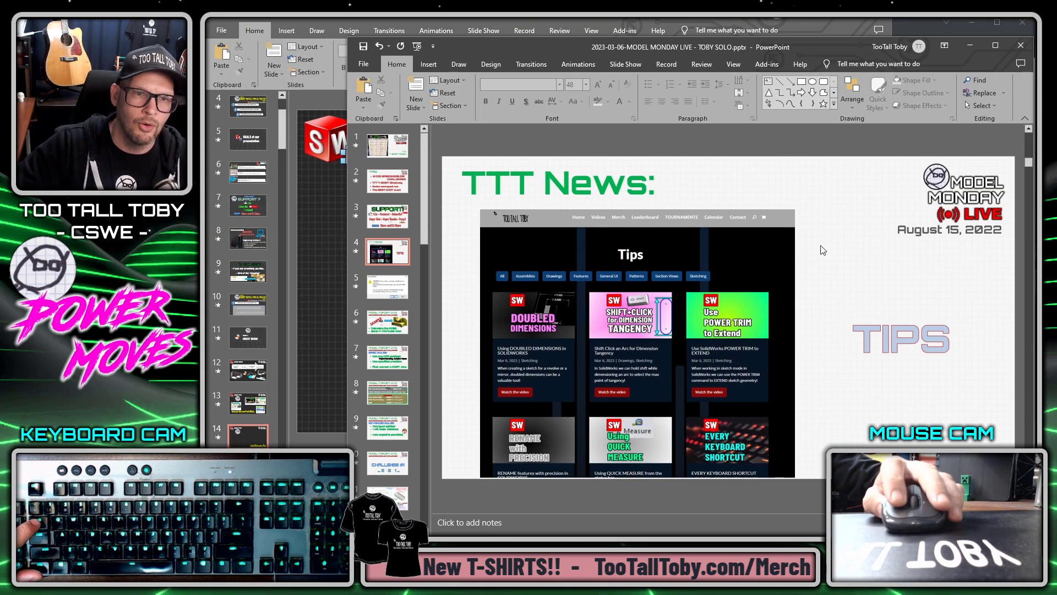
# Switch between the PowerPoint windows, ending on the TTT News slide.
pyautogui.hotkey('alt', 'Tab')
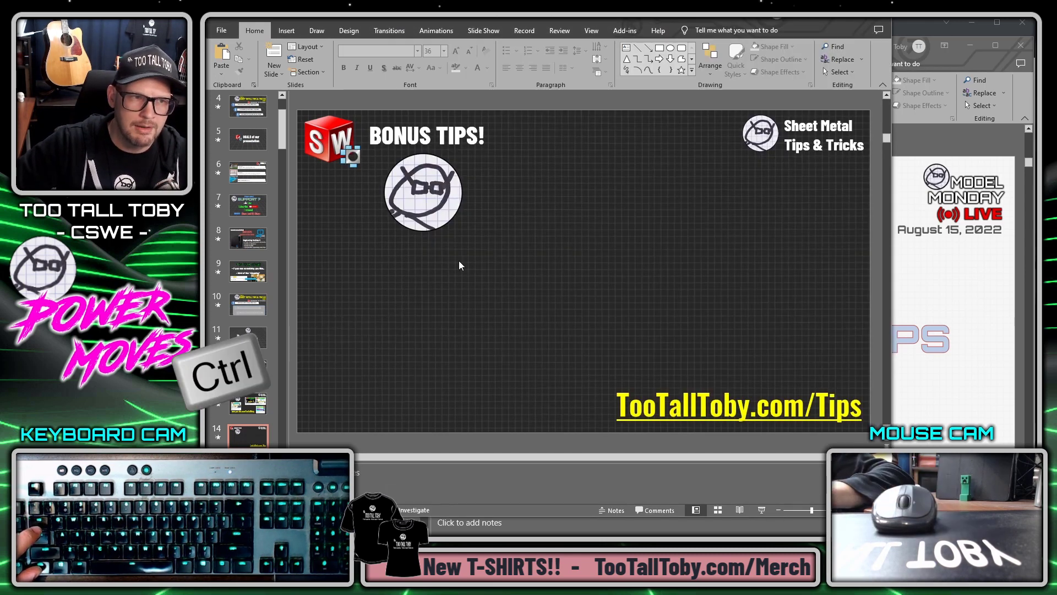
pyautogui.hotkey('ctrl', 'F6')
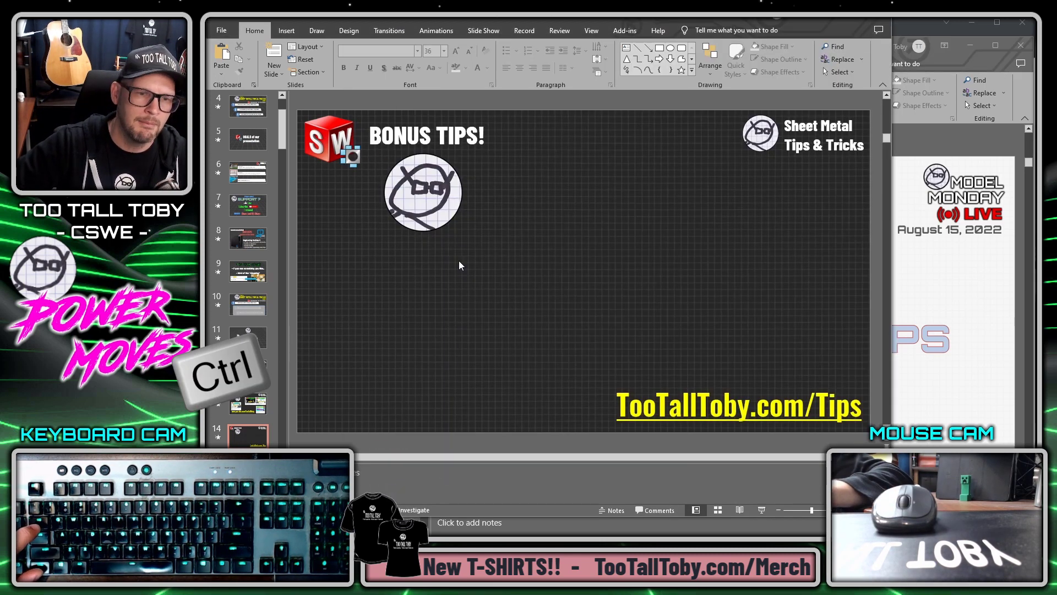
pyautogui.hotkey('ctrl', 'Tab')
# Paste the Tips website screenshot onto the BONUS TIPS! slide, then return to TTT News.
pyautogui.click(574, 272)
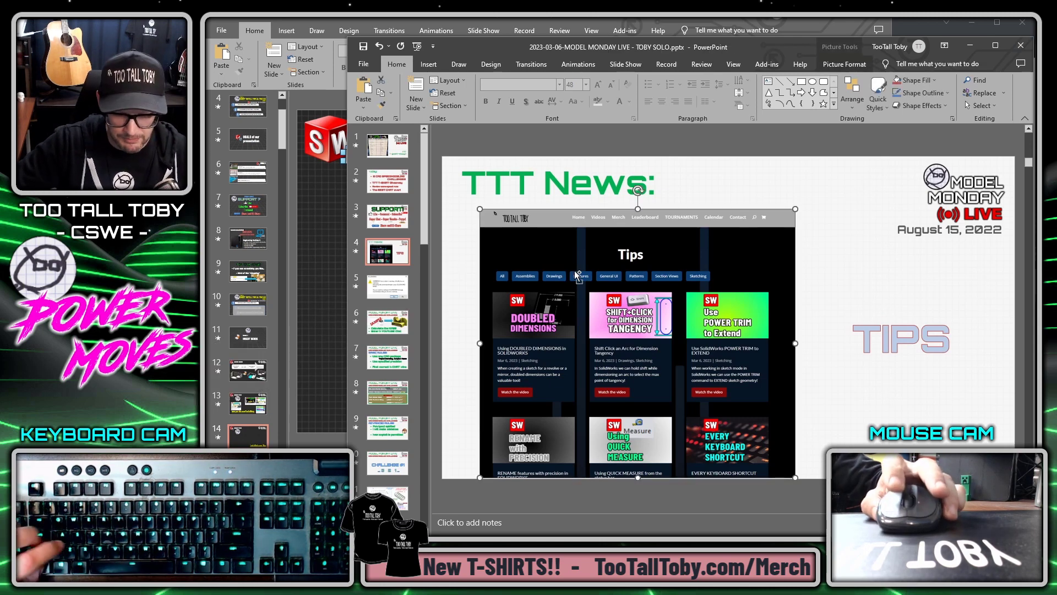
pyautogui.hotkey('ctrl', 'Tab')
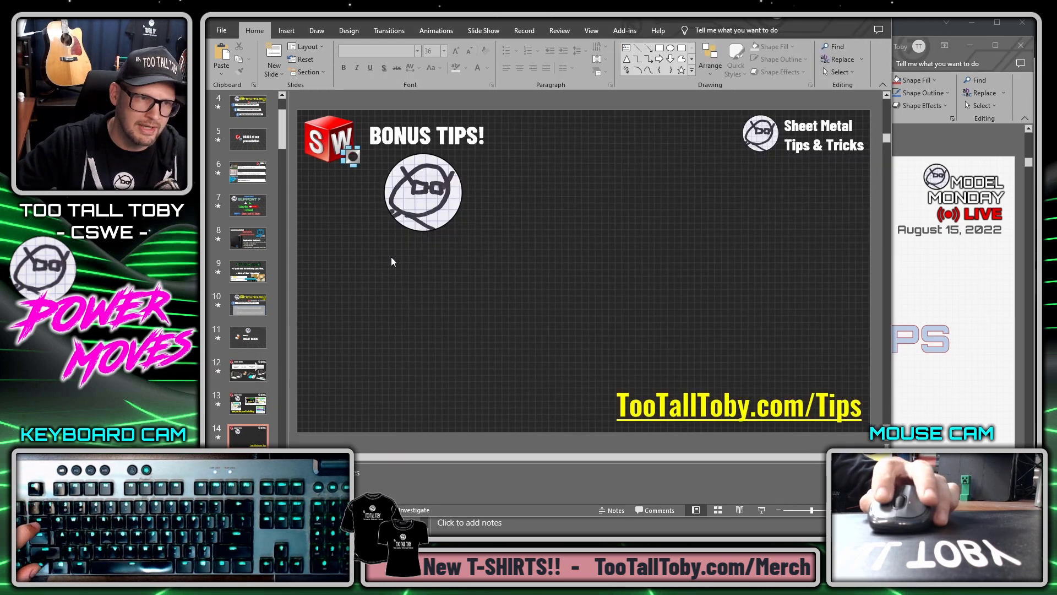
pyautogui.hotkey('ctrl', 'v')
pyautogui.hotkey('ctrl', 'Tab')
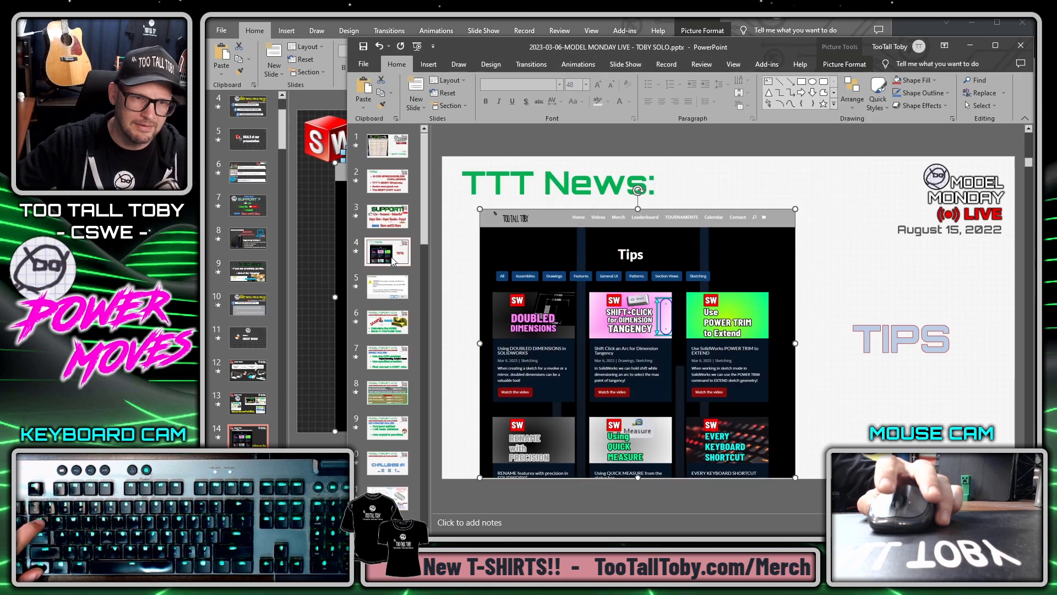
# Copy the TIPS title text box onto the BONUS TIPS! slide beside the screenshot.
pyautogui.click(936, 339)
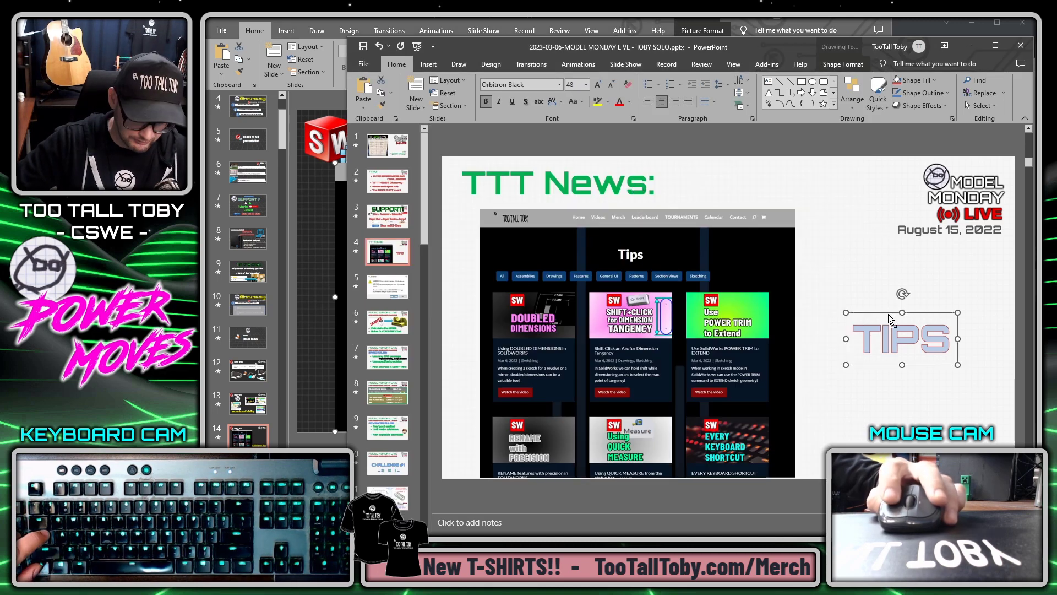
pyautogui.hotkey('ctrl', 'c')
pyautogui.hotkey('ctrl', 'Tab')
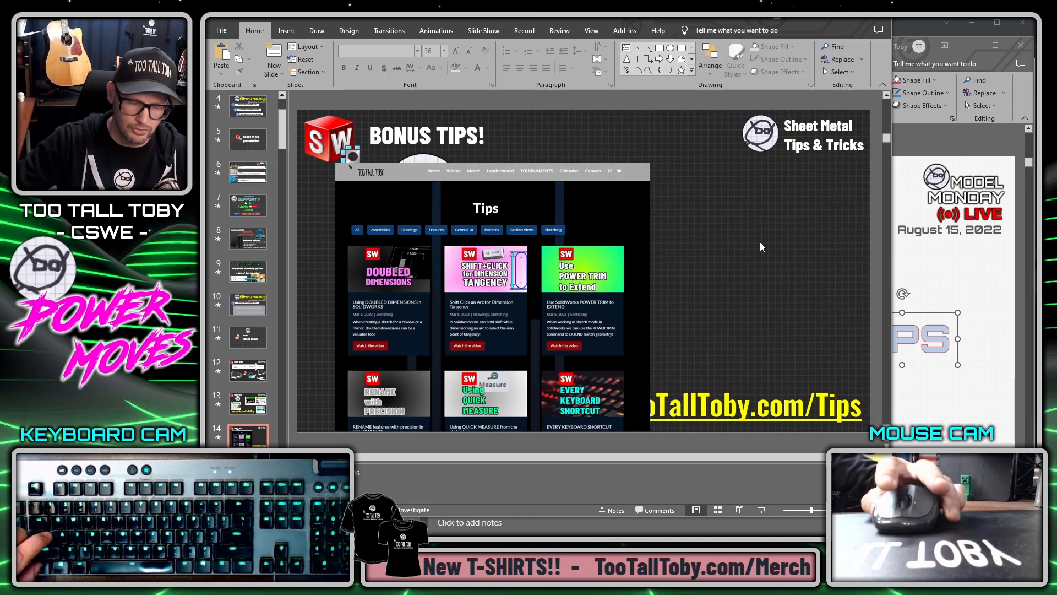
pyautogui.hotkey('ctrl', 'v')
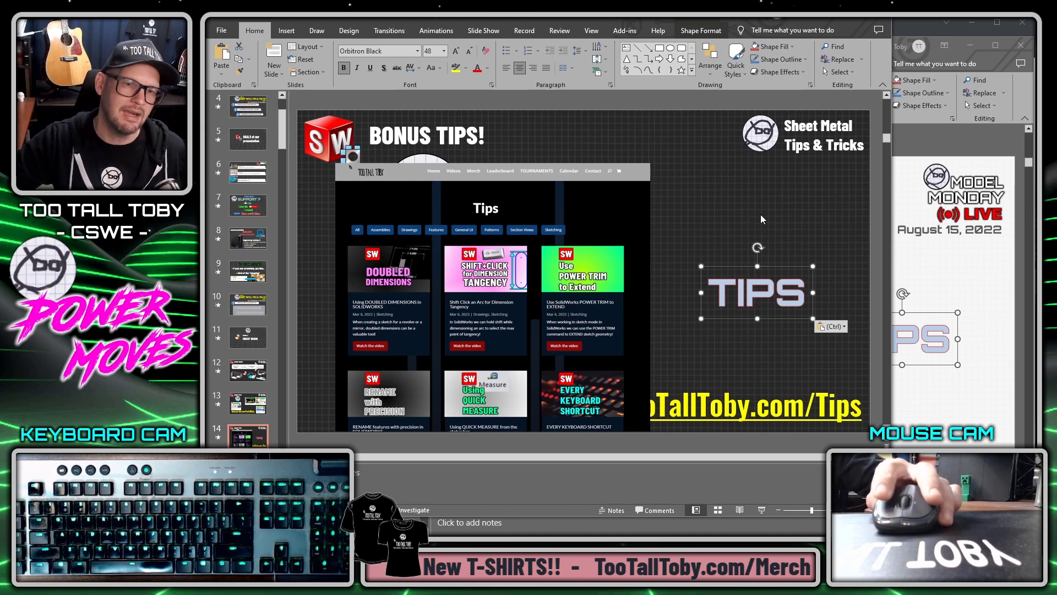
pyautogui.click(761, 215)
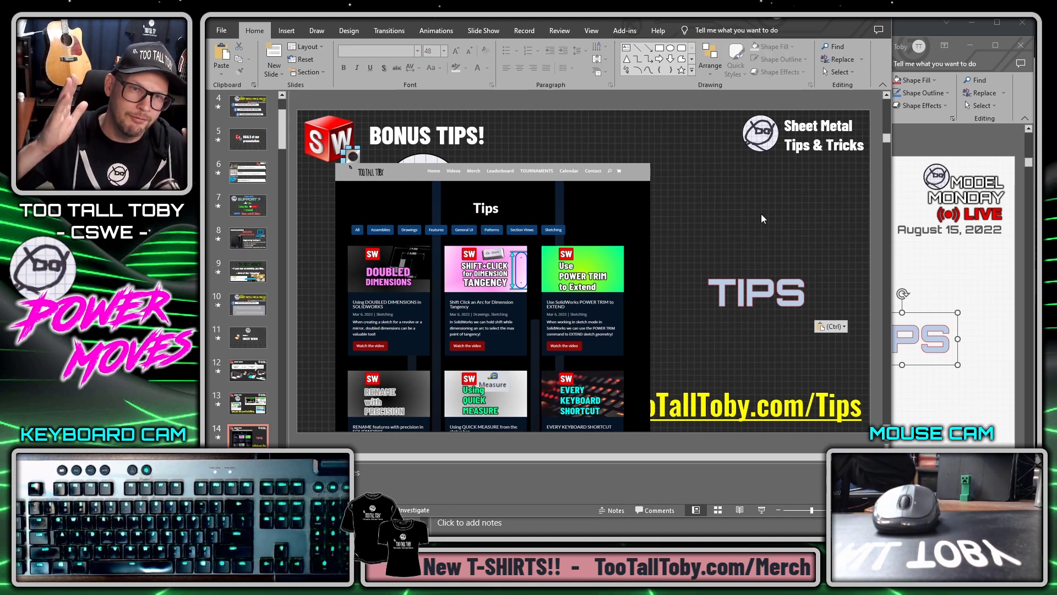